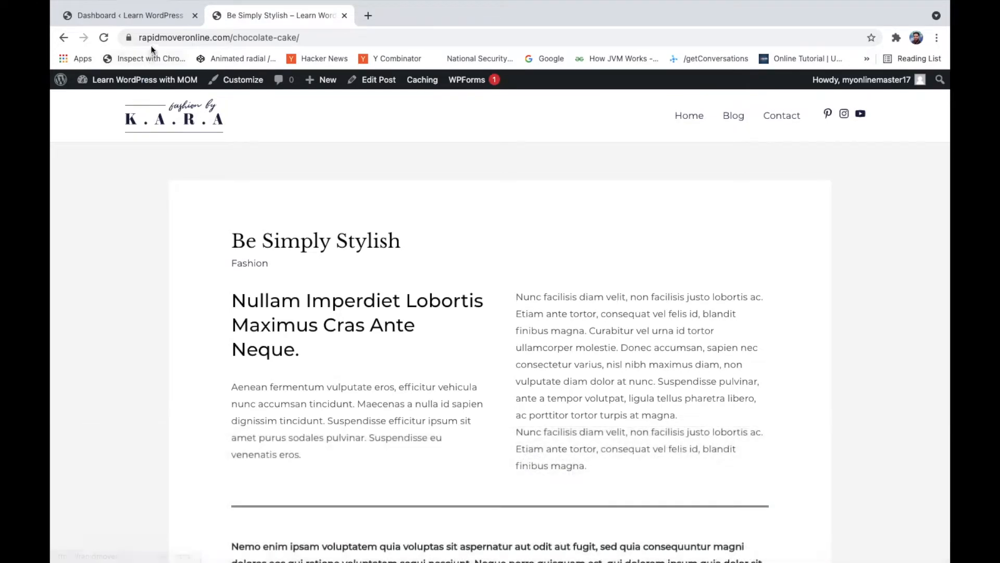
Switch to the WordPress dashboard and search the plugin directory for "social share".
{"action": "left_click", "coordinate": [157, 20]}
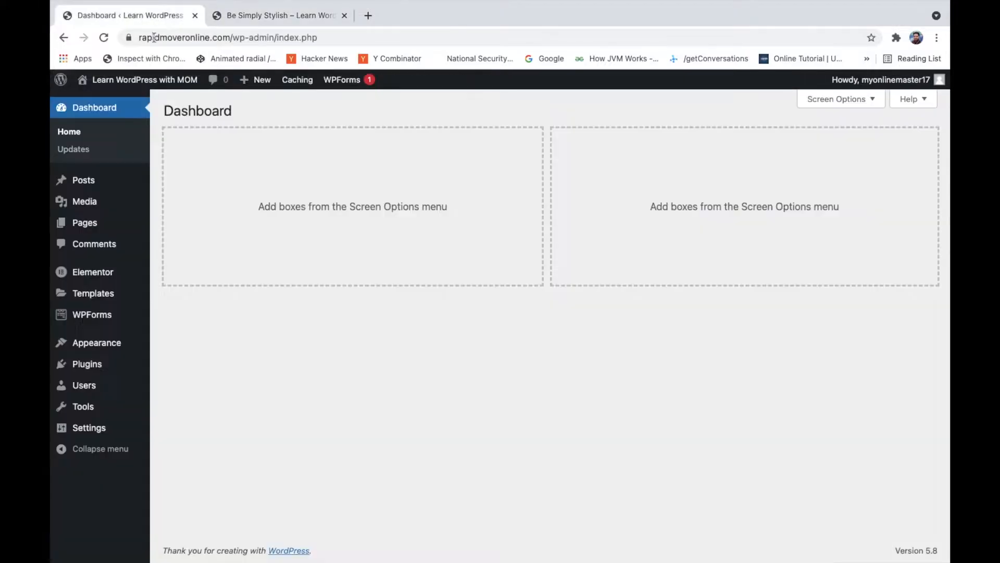
{"action": "mouse_move", "coordinate": [88, 376]}
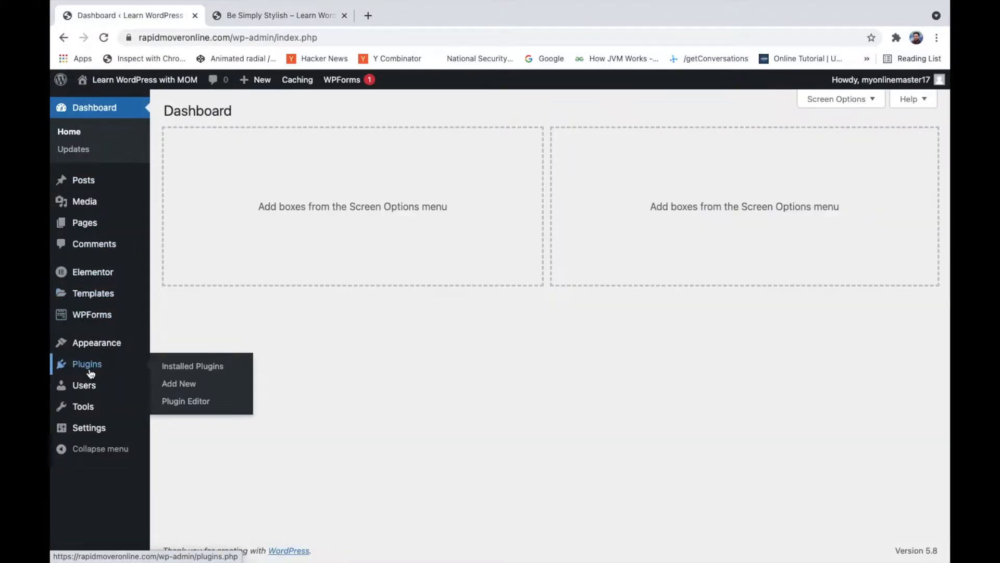
{"action": "left_click", "coordinate": [179, 384]}
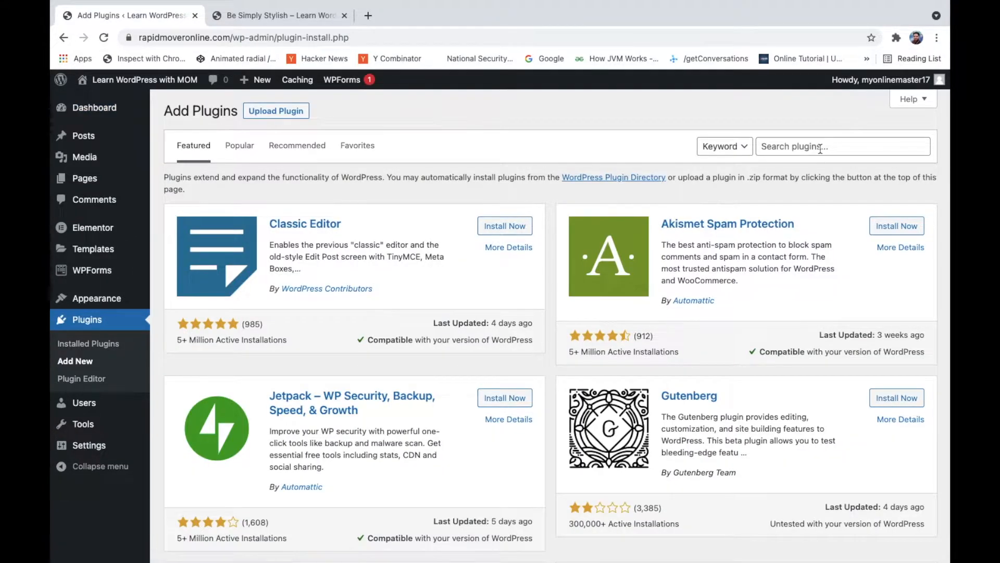
{"action": "left_click", "coordinate": [820, 149]}
{"action": "type", "text": "social share"}
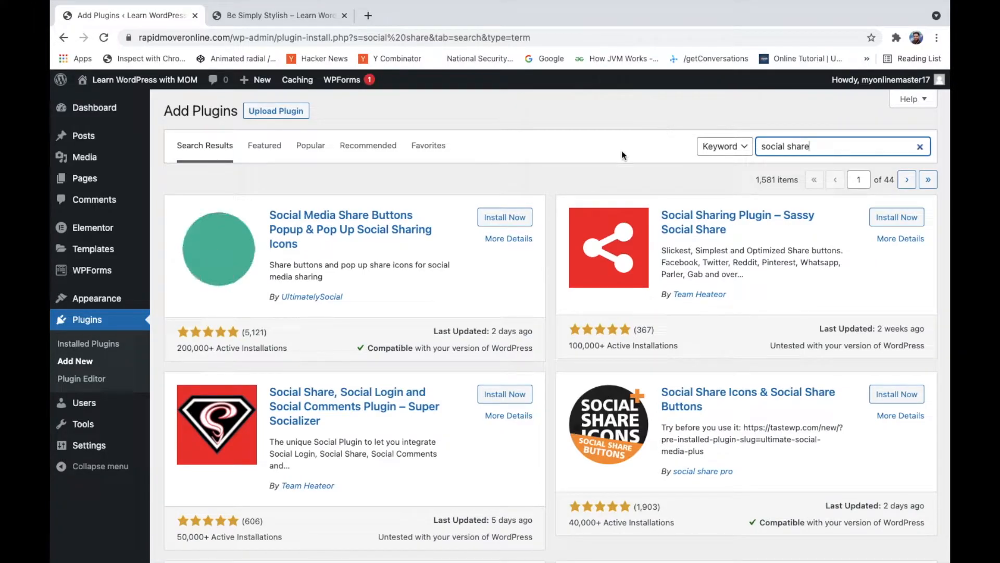
Install and activate the Social Sharing Plugin – Sassy Social Share from the search results.
{"action": "scroll", "coordinate": [456, 350], "scroll_direction": "down", "scroll_amount": 3}
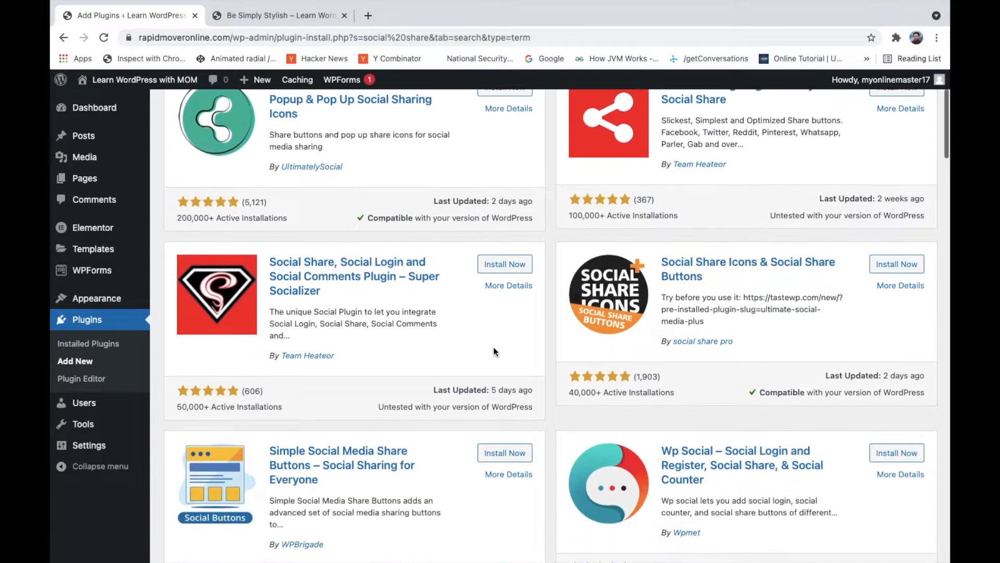
{"action": "scroll", "coordinate": [523, 346], "scroll_direction": "up", "scroll_amount": 3}
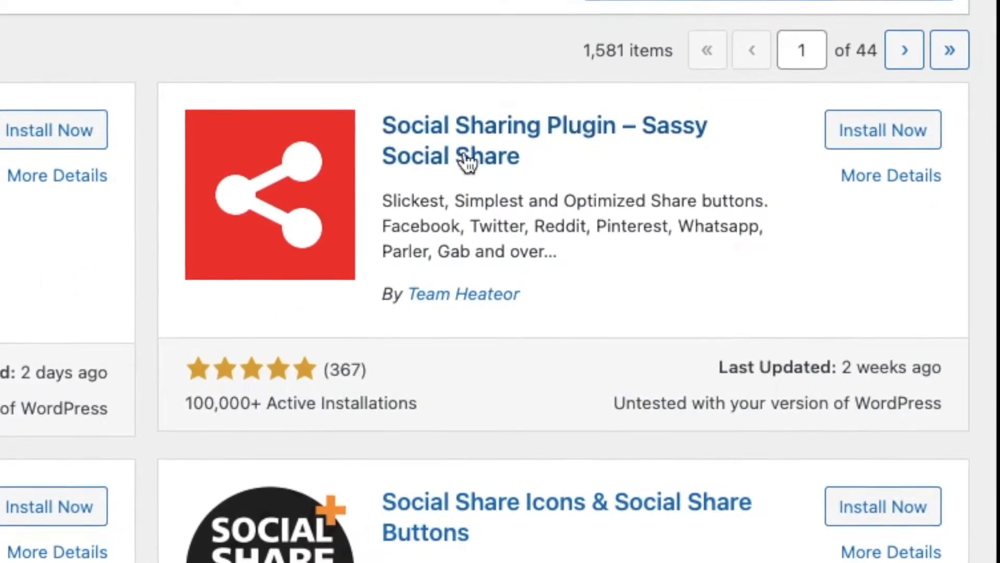
{"action": "left_click", "coordinate": [875, 129]}
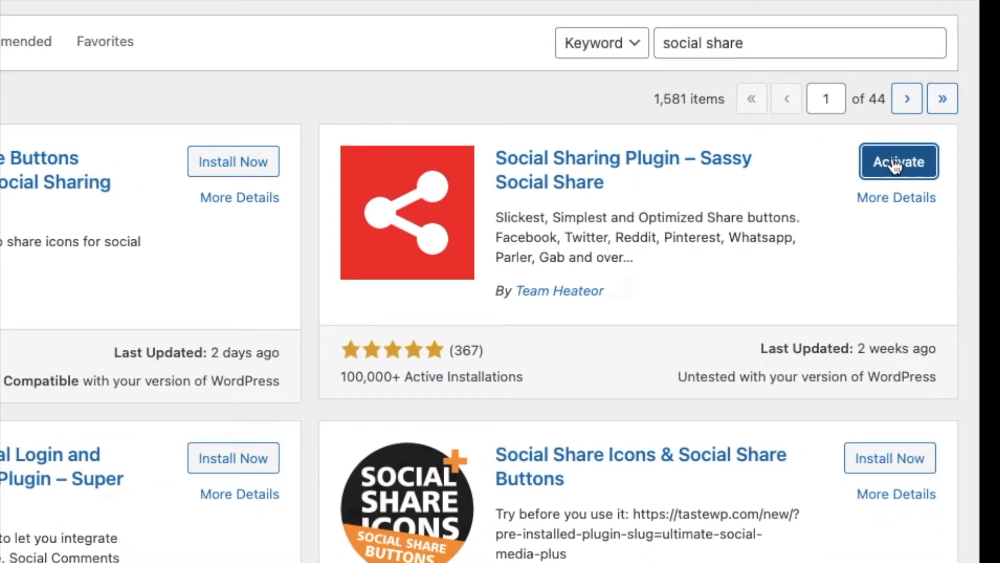
{"action": "left_click", "coordinate": [875, 126]}
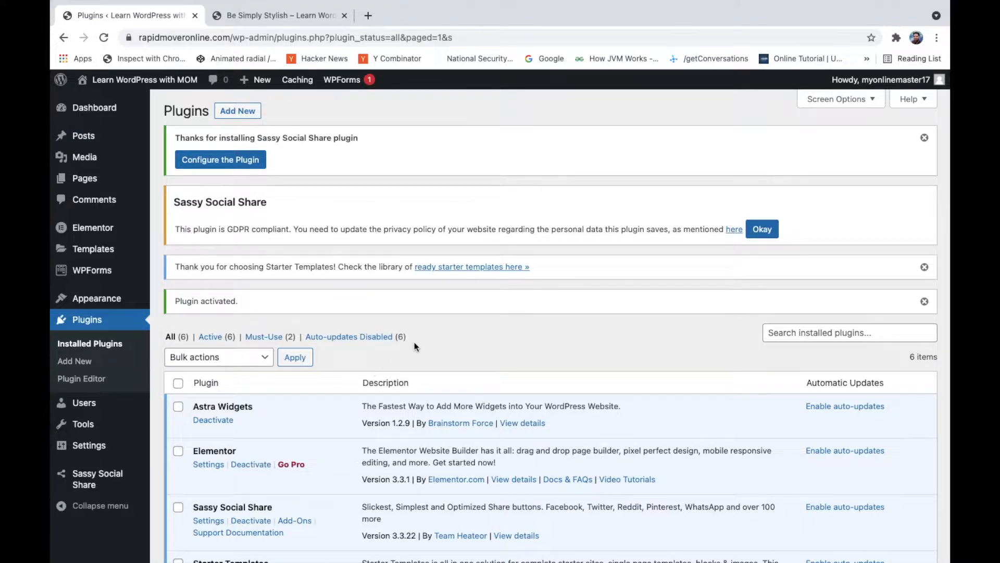
Open the Standard Interface options in the Sassy Social Share settings.
{"action": "scroll", "coordinate": [414, 342], "scroll_direction": "down", "scroll_amount": 3}
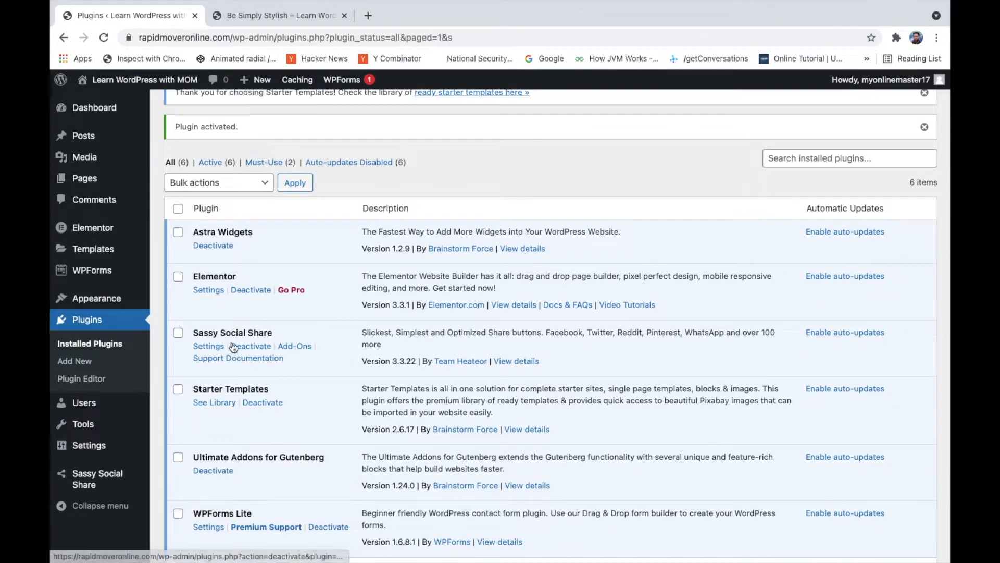
{"action": "mouse_move", "coordinate": [84, 487]}
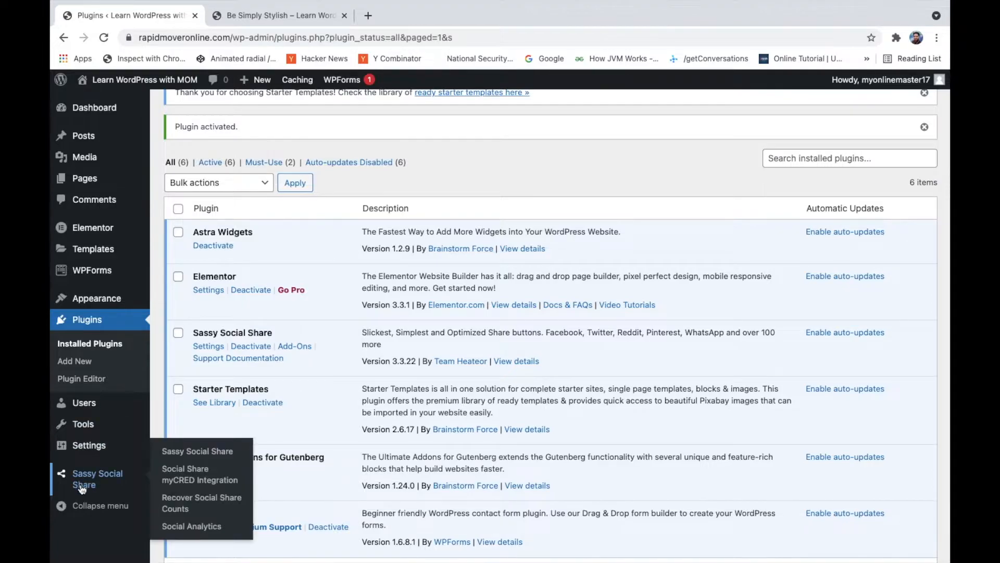
{"action": "left_click", "coordinate": [85, 481]}
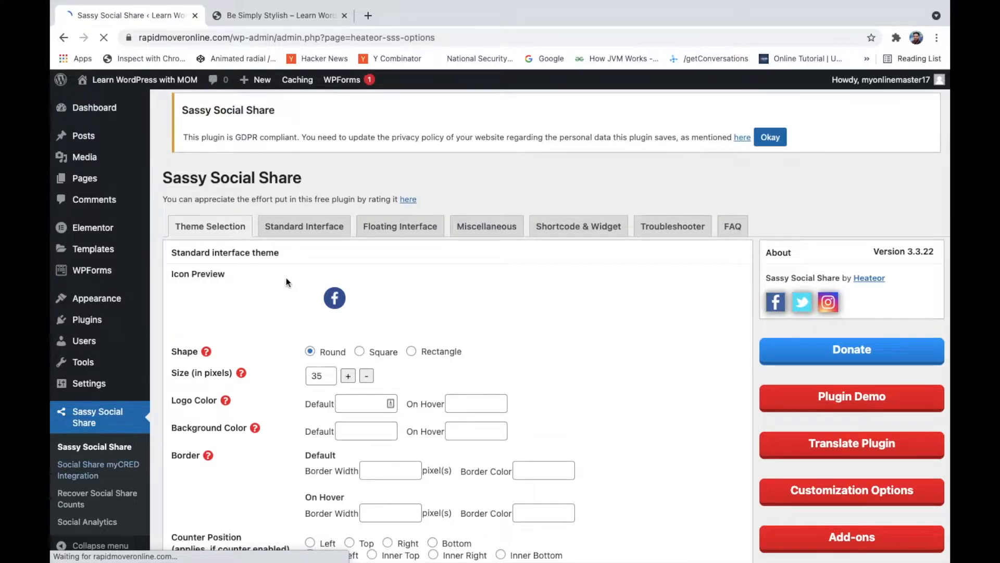
{"action": "left_click", "coordinate": [302, 230]}
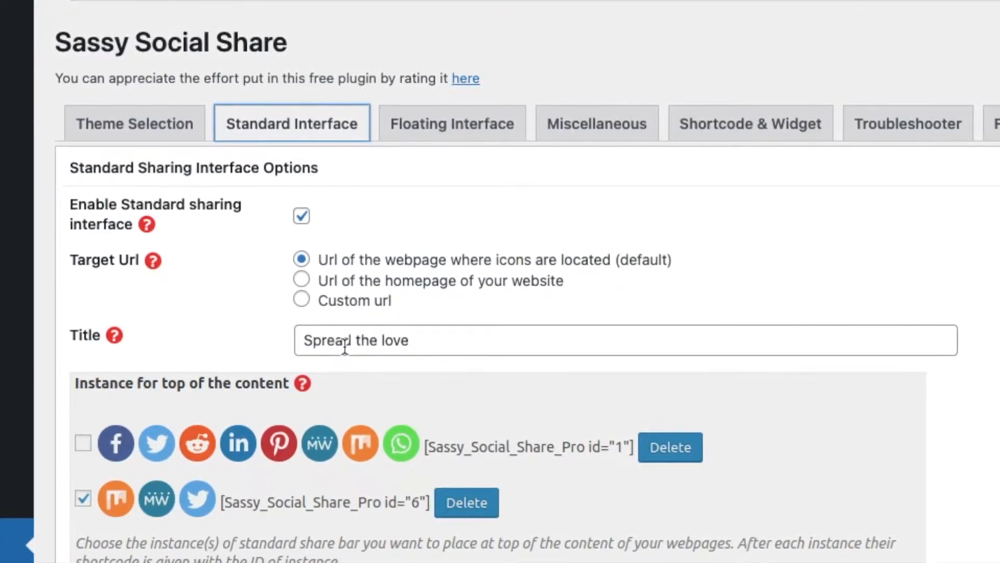
Set the standard sharing interface's title to "Share this article".
{"action": "left_click", "coordinate": [451, 341]}
{"action": "key", "text": "BackSpace"}
{"action": "key", "text": "BackSpace"}
{"action": "key", "text": "BackSpace"}
{"action": "key", "text": "BackSpace"}
{"action": "key", "text": "BackSpace"}
{"action": "key", "text": "BackSpace"}
{"action": "key", "text": "BackSpace"}
{"action": "key", "text": "BackSpace"}
{"action": "key", "text": "BackSpace"}
{"action": "key", "text": "BackSpace"}
{"action": "key", "text": "BackSpace"}
{"action": "key", "text": "BackSpace"}
{"action": "key", "text": "BackSpace"}
{"action": "key", "text": "BackSpace"}
{"action": "key", "text": "BackSpace"}
{"action": "type", "text": "Share this ar"}
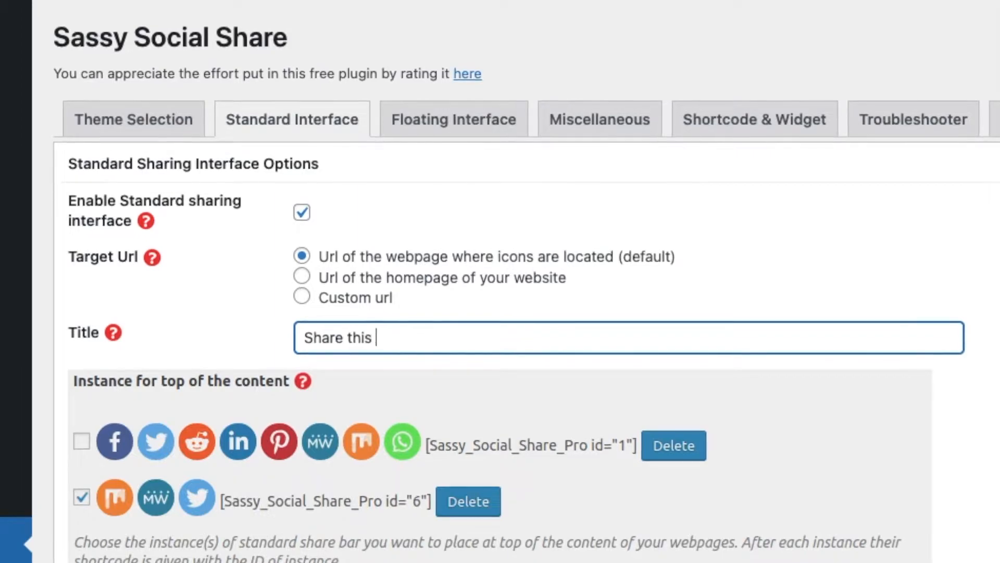
{"action": "type", "text": "ticle"}
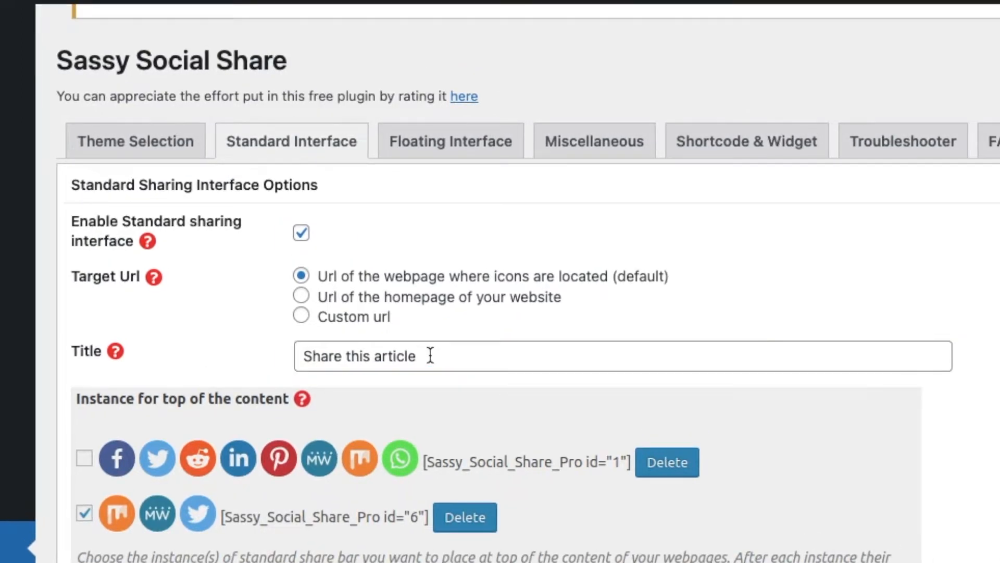
Limit the sharing services to Facebook, Twitter, Linkedin, Whatsapp and Email, deselecting Reddit, Pinterest, MeWe and Mix.
{"action": "scroll", "coordinate": [430, 356], "scroll_direction": "down", "scroll_amount": 10}
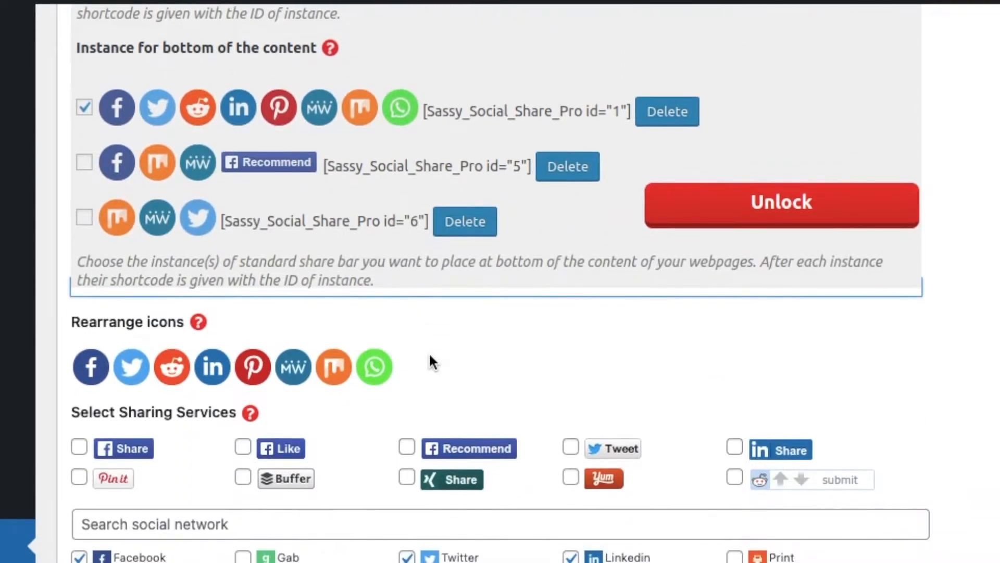
{"action": "scroll", "coordinate": [188, 394], "scroll_direction": "down", "scroll_amount": 1}
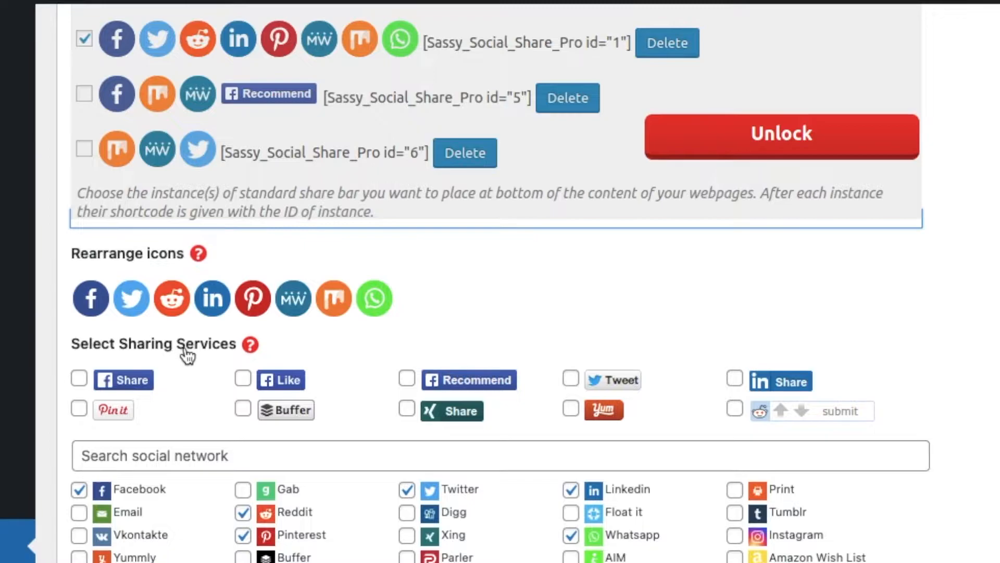
{"action": "scroll", "coordinate": [183, 417], "scroll_direction": "down", "scroll_amount": 2}
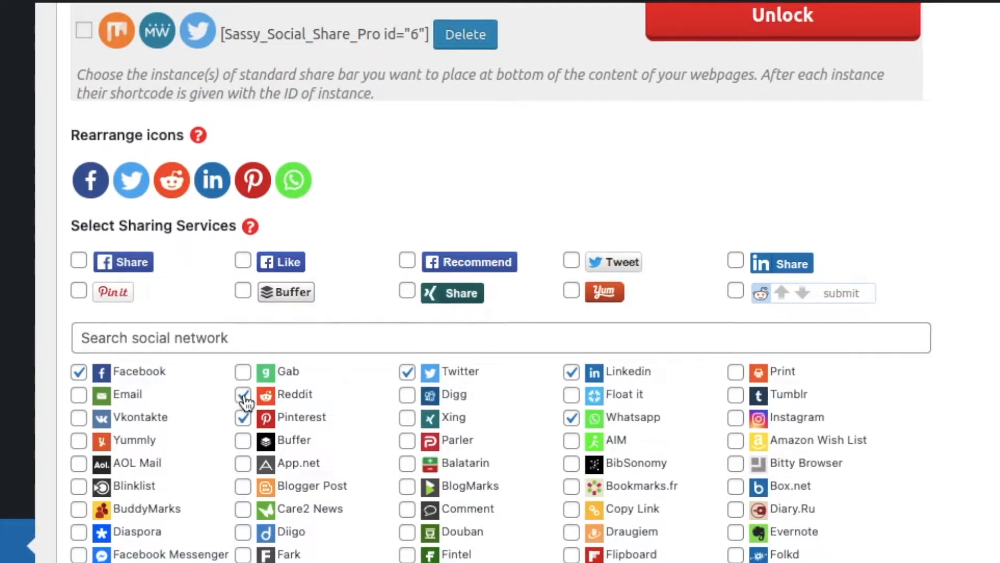
{"action": "left_click", "coordinate": [243, 399]}
{"action": "left_click", "coordinate": [247, 417]}
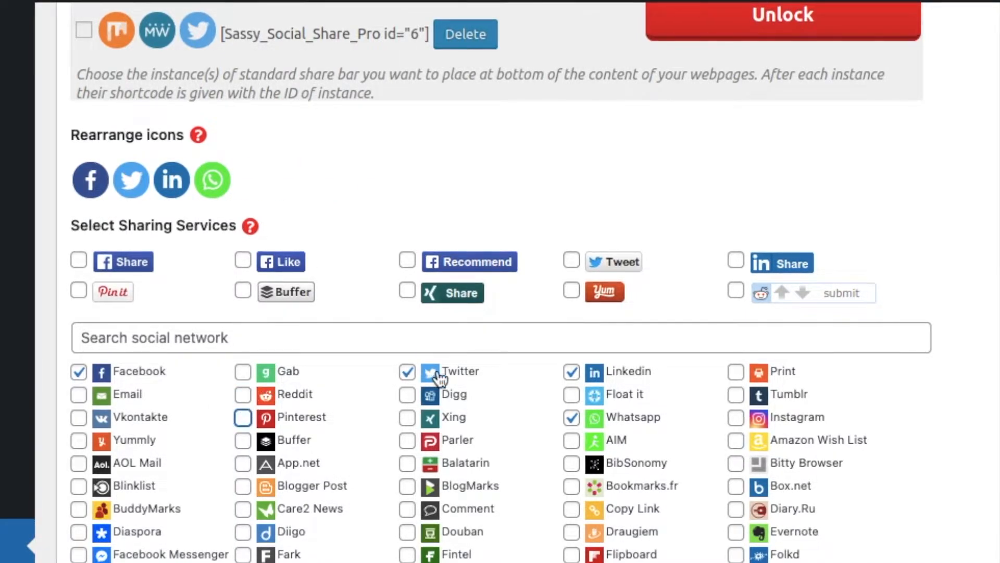
{"action": "left_click", "coordinate": [79, 394]}
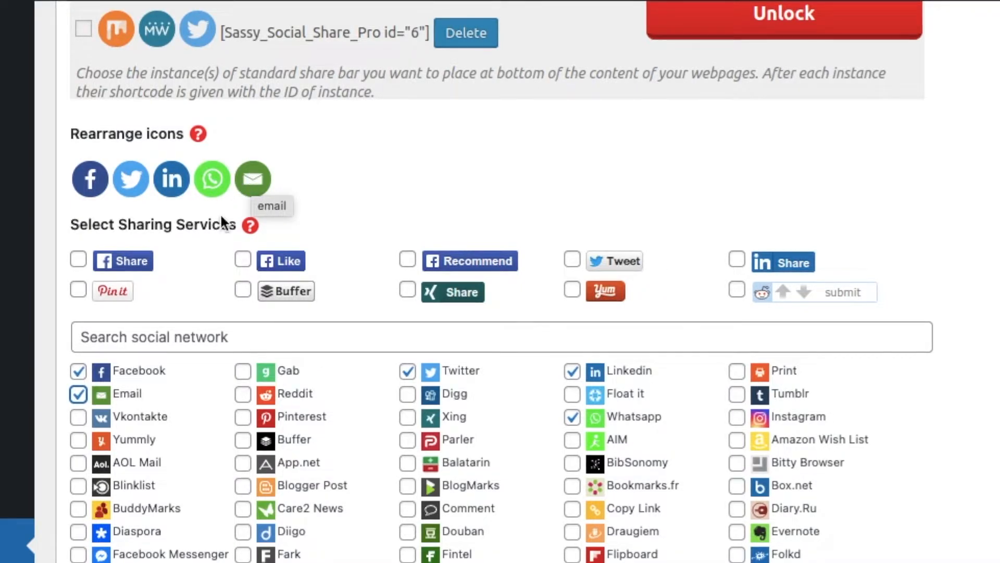
Restrict the share icons' placement to Posts by deselecting Pages.
{"action": "scroll", "coordinate": [198, 293], "scroll_direction": "down", "scroll_amount": 7}
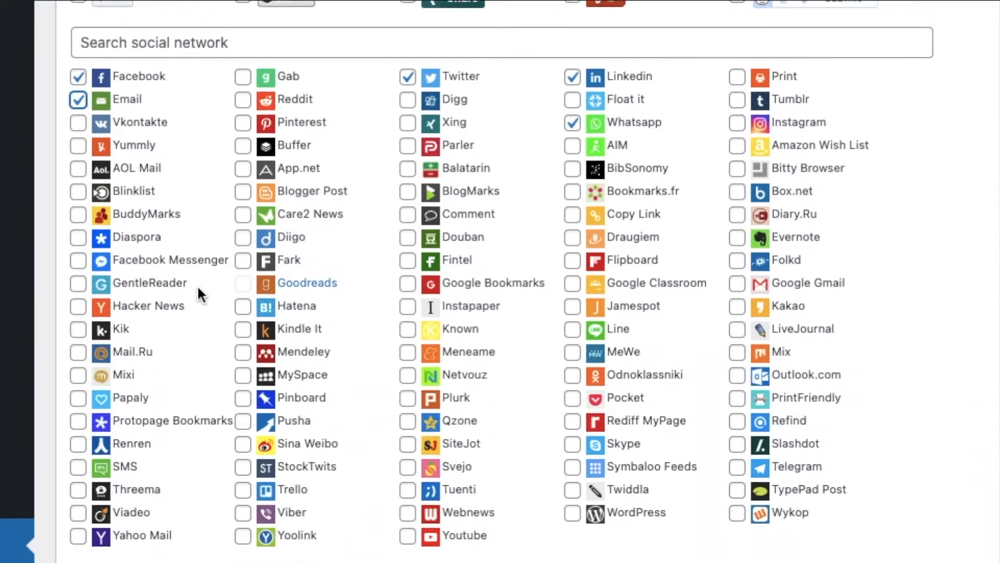
{"action": "scroll", "coordinate": [198, 287], "scroll_direction": "down", "scroll_amount": 4}
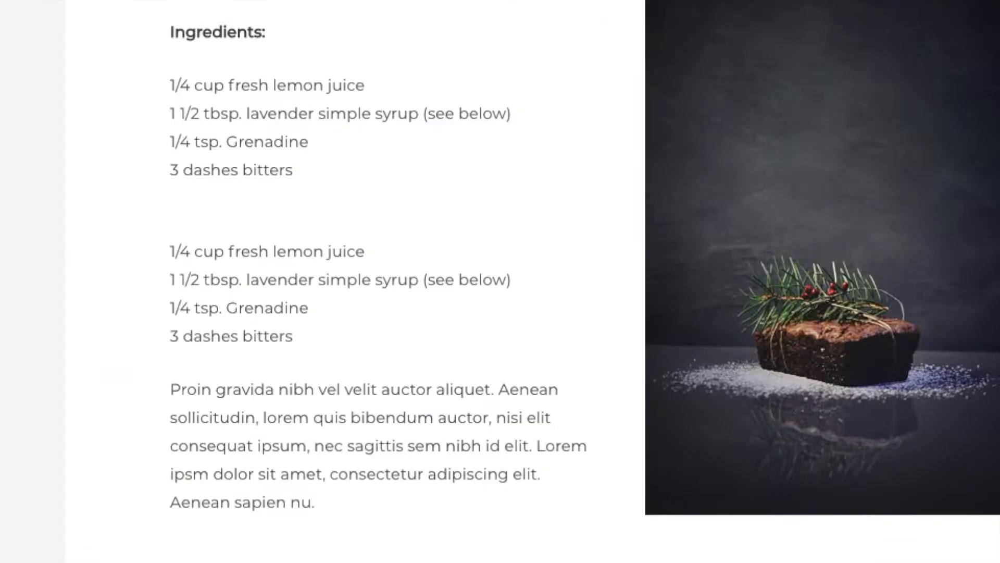
{"action": "scroll", "coordinate": [262, 335], "scroll_direction": "up", "scroll_amount": 4}
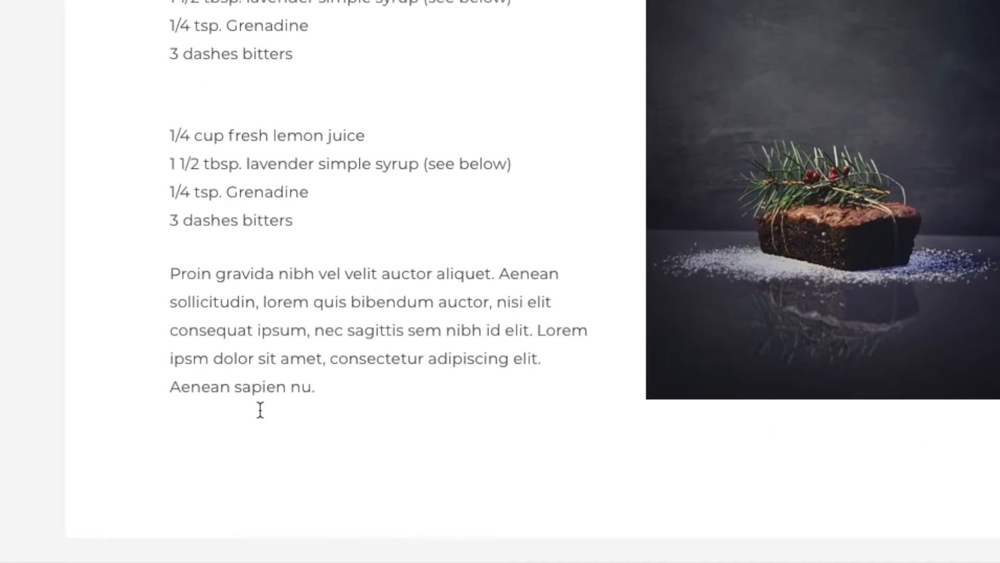
{"action": "scroll", "coordinate": [261, 409], "scroll_direction": "up", "scroll_amount": 1}
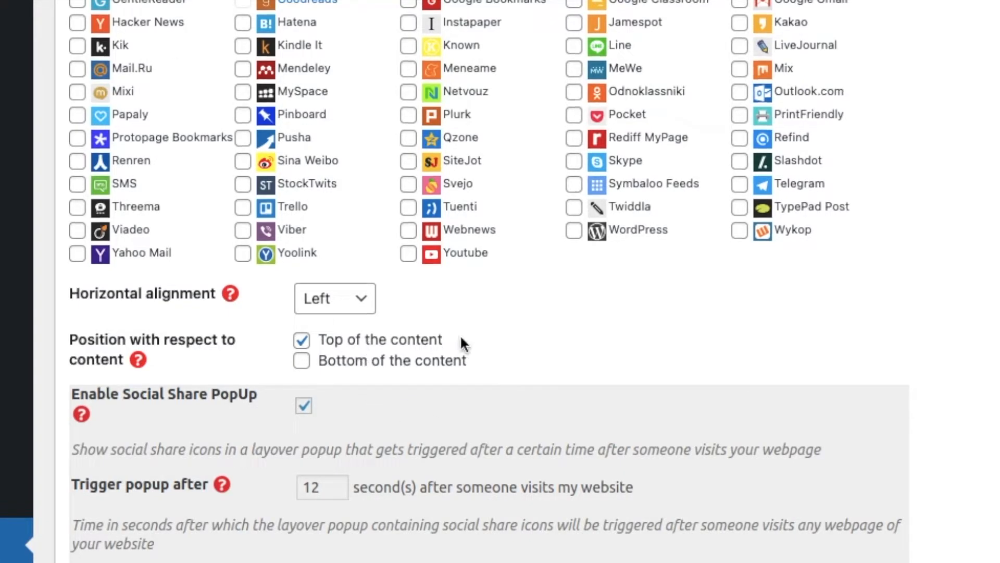
{"action": "scroll", "coordinate": [449, 346], "scroll_direction": "down", "scroll_amount": 4}
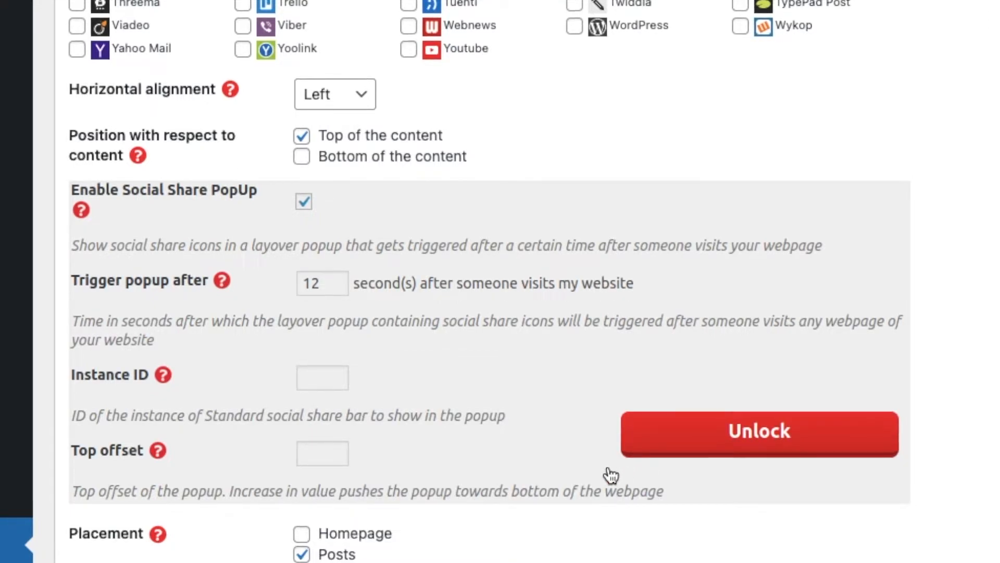
{"action": "scroll", "coordinate": [509, 521], "scroll_direction": "down", "scroll_amount": 2}
{"action": "scroll", "coordinate": [509, 518], "scroll_direction": "down", "scroll_amount": 4}
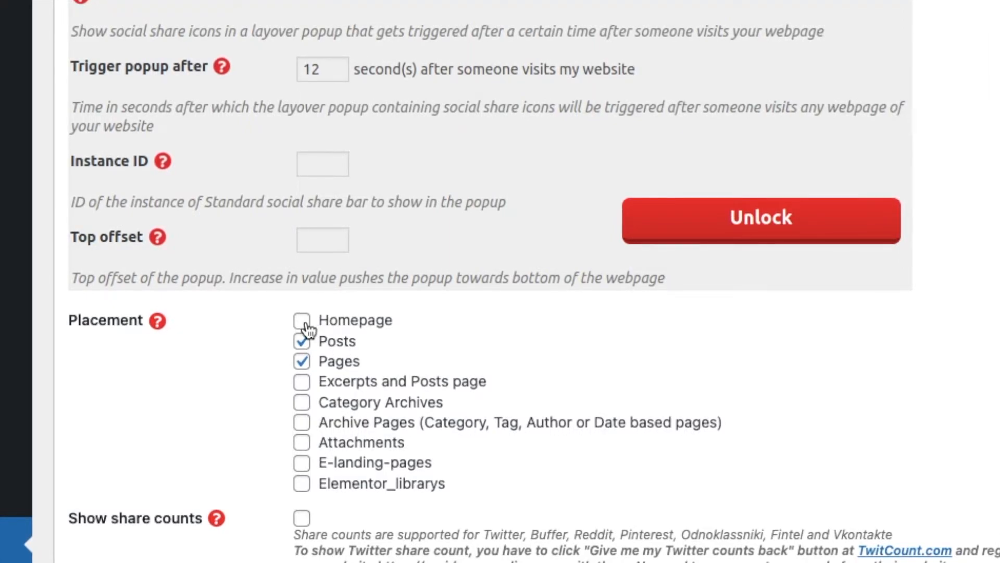
{"action": "left_click", "coordinate": [305, 363]}
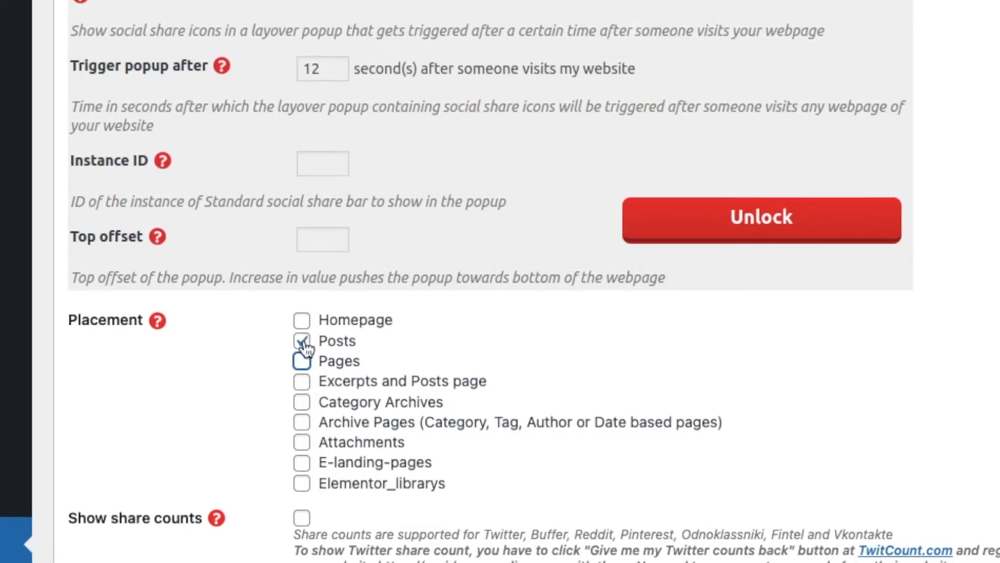
Review the remaining share count and 'More' icon options and save the plugin settings.
{"action": "scroll", "coordinate": [250, 398], "scroll_direction": "down", "scroll_amount": 3}
{"action": "scroll", "coordinate": [249, 391], "scroll_direction": "down", "scroll_amount": 1}
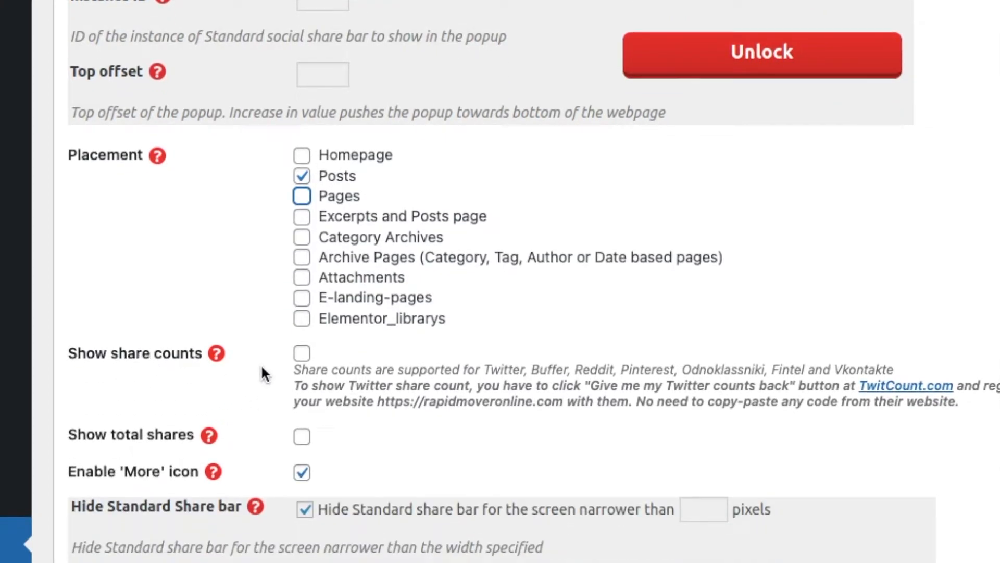
{"action": "scroll", "coordinate": [279, 412], "scroll_direction": "down", "scroll_amount": 1}
{"action": "scroll", "coordinate": [256, 418], "scroll_direction": "down", "scroll_amount": 1}
{"action": "scroll", "coordinate": [298, 412], "scroll_direction": "down", "scroll_amount": 3}
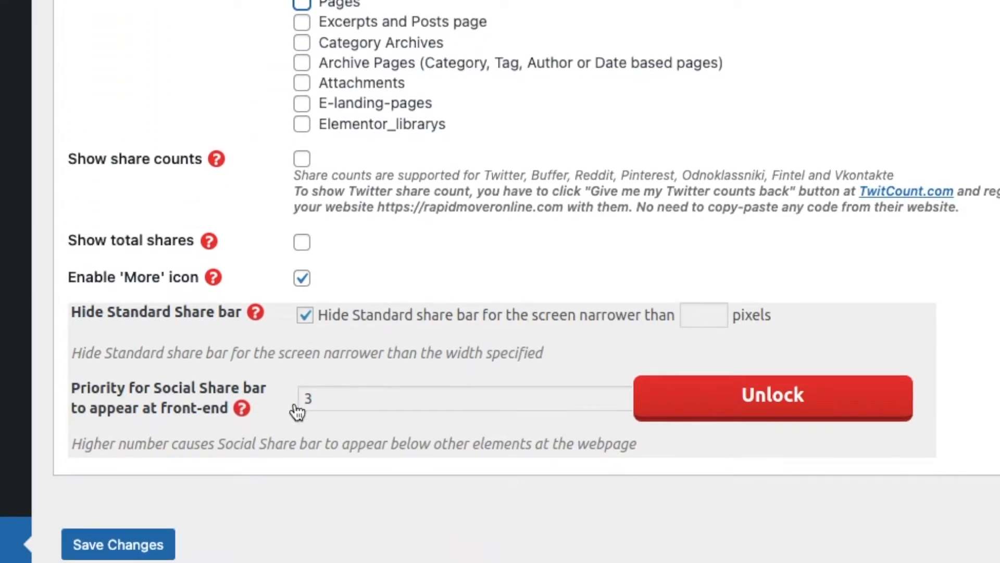
{"action": "left_click", "coordinate": [98, 551]}
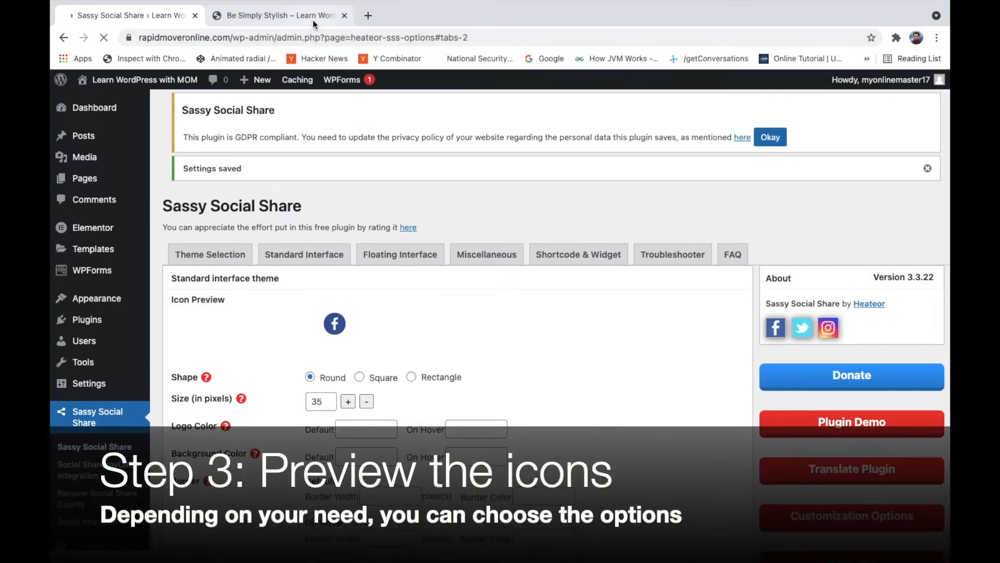
Switch to the "Be Simply Stylish" post and reload it to examine the share icons at its content.
{"action": "left_click", "coordinate": [313, 20]}
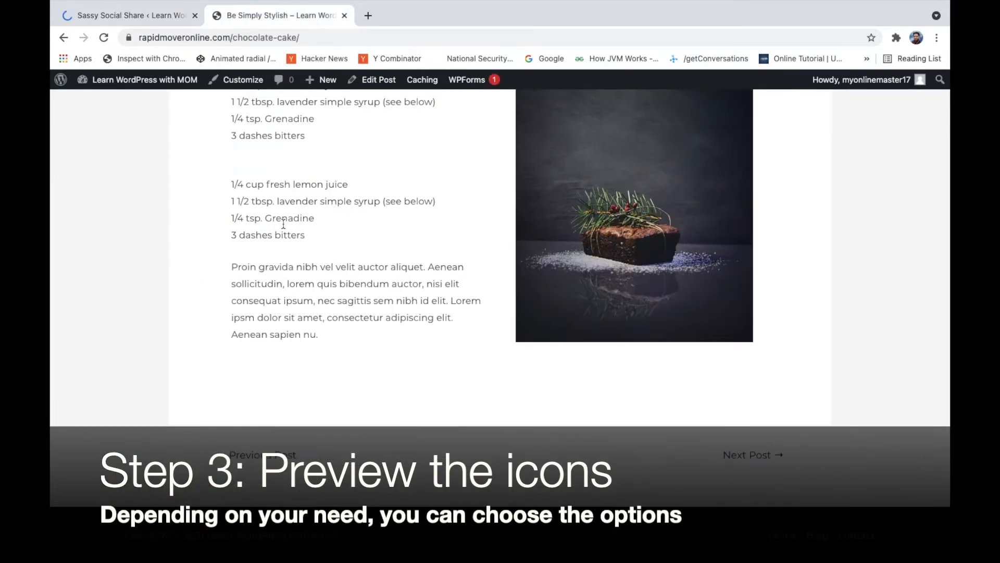
{"action": "scroll", "coordinate": [277, 245], "scroll_direction": "up", "scroll_amount": 10}
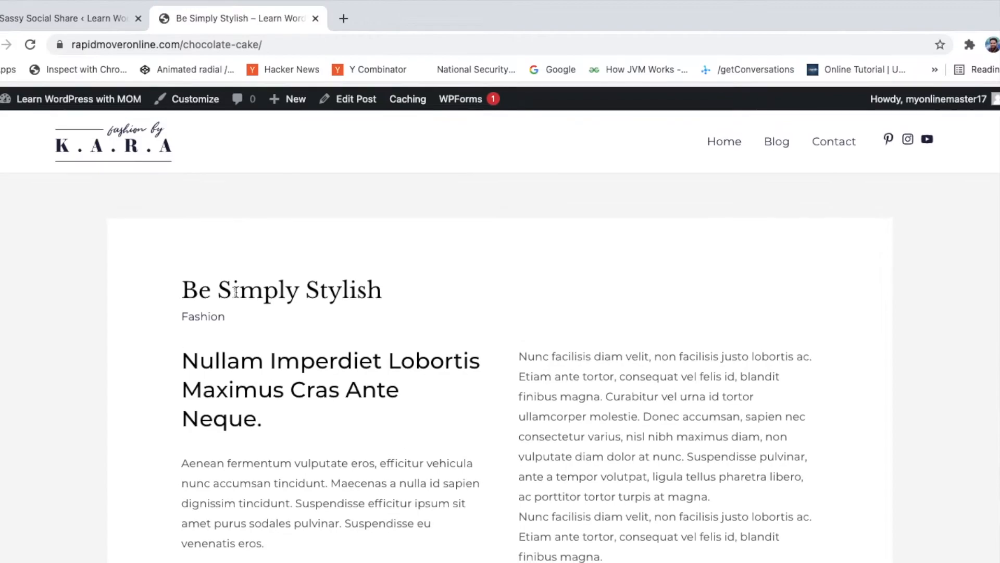
{"action": "scroll", "coordinate": [236, 293], "scroll_direction": "down", "scroll_amount": 10}
{"action": "scroll", "coordinate": [236, 293], "scroll_direction": "up", "scroll_amount": 10}
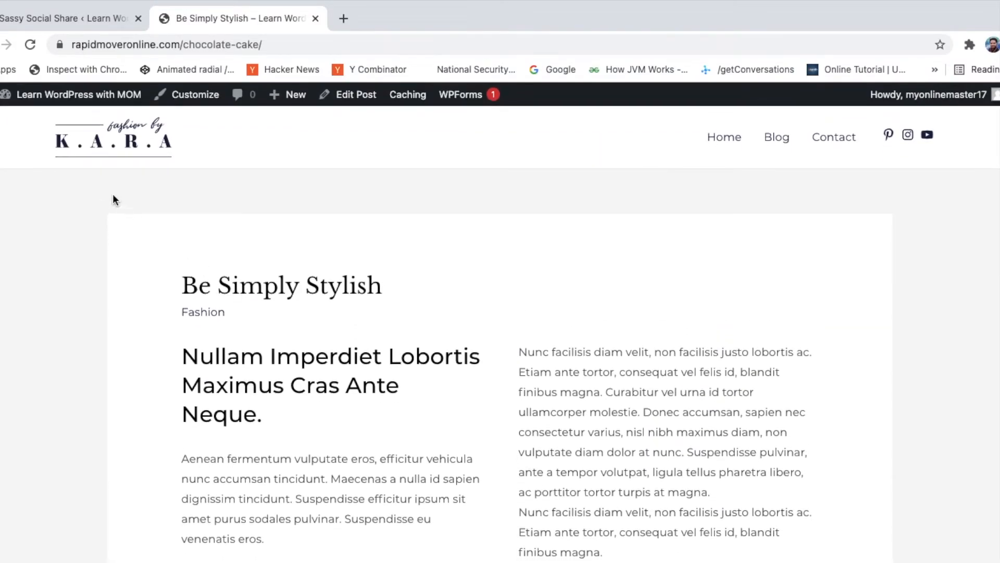
{"action": "left_click", "coordinate": [32, 45]}
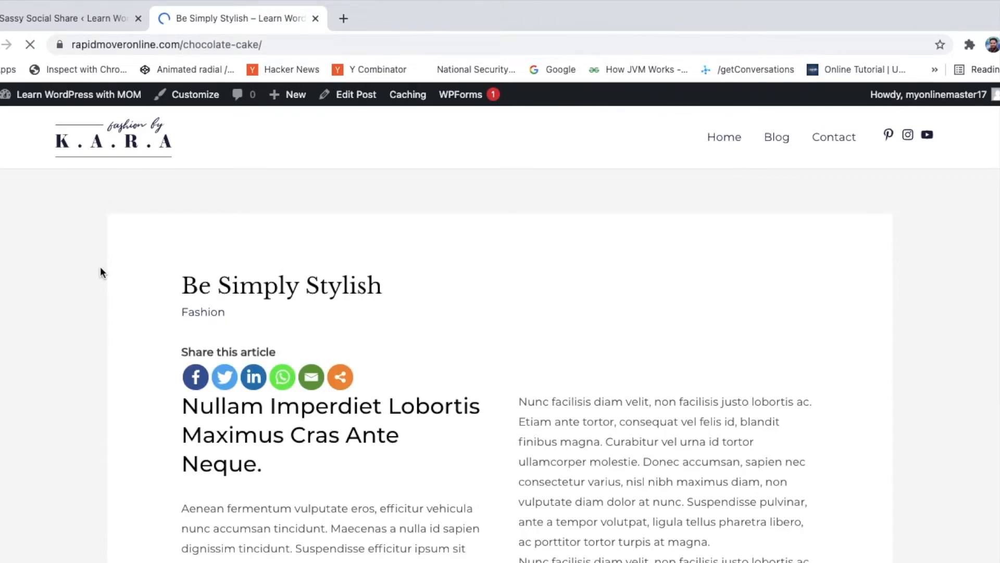
{"action": "scroll", "coordinate": [208, 363], "scroll_direction": "down", "scroll_amount": 2}
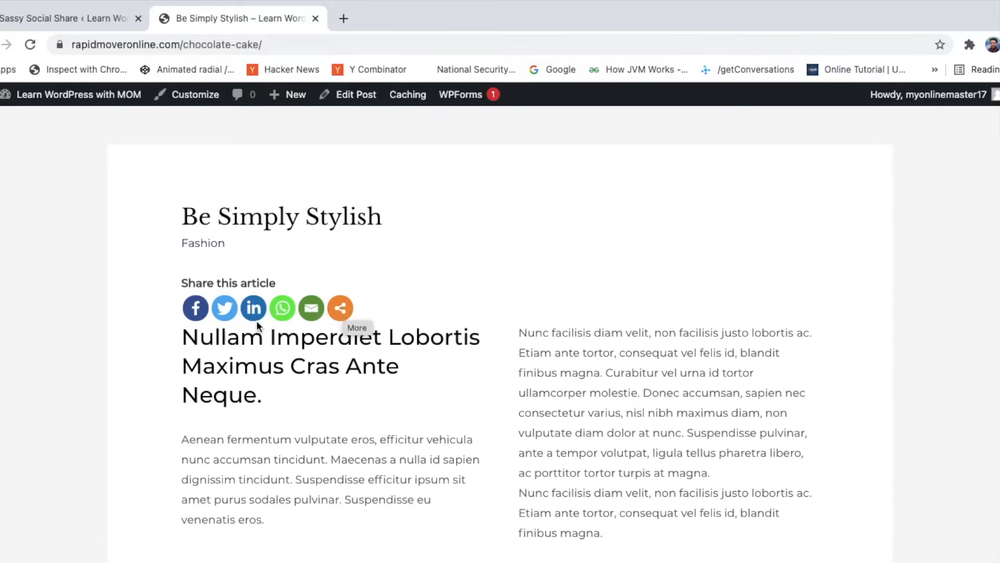
Test the post's Facebook share icon, close the sharing page without posting, and look through the article.
{"action": "left_click", "coordinate": [196, 309]}
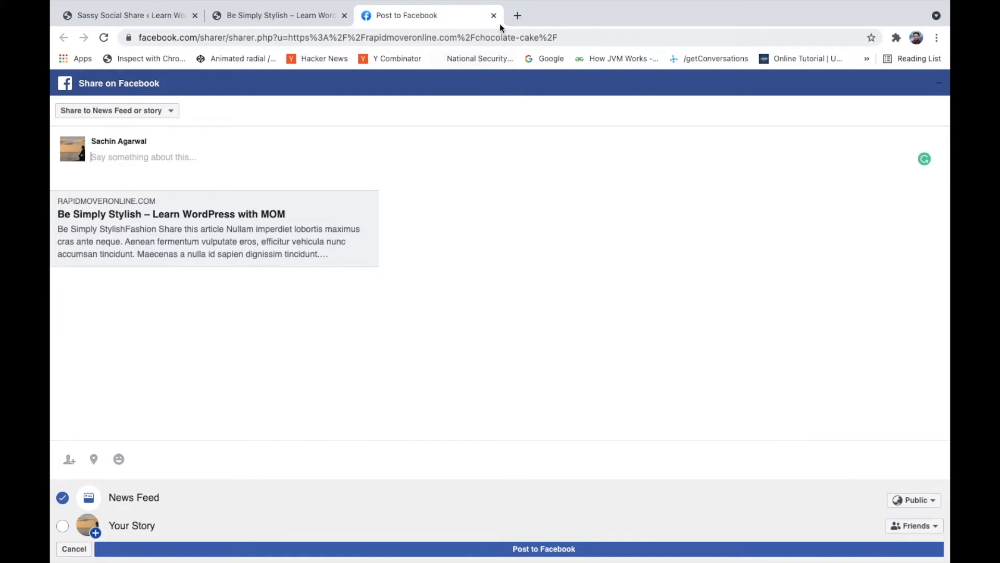
{"action": "left_click", "coordinate": [494, 15]}
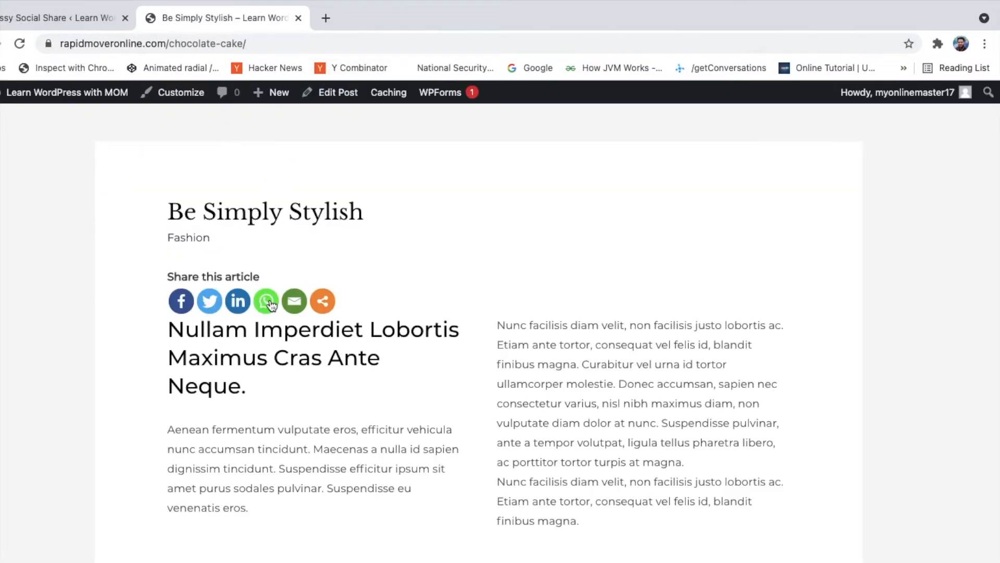
{"action": "scroll", "coordinate": [423, 290], "scroll_direction": "down", "scroll_amount": 1}
{"action": "scroll", "coordinate": [423, 291], "scroll_direction": "down", "scroll_amount": 12}
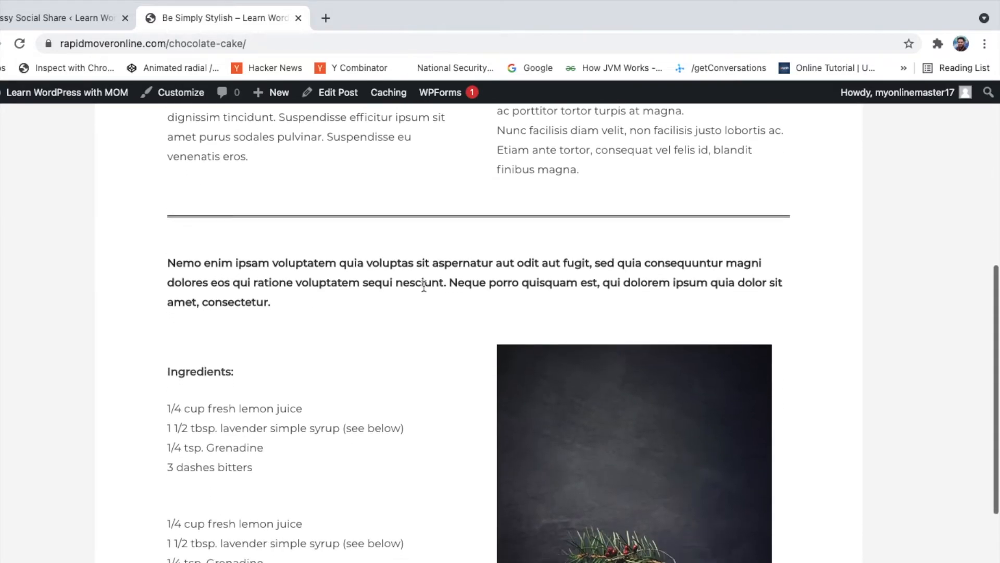
{"action": "scroll", "coordinate": [205, 420], "scroll_direction": "up", "scroll_amount": 13}
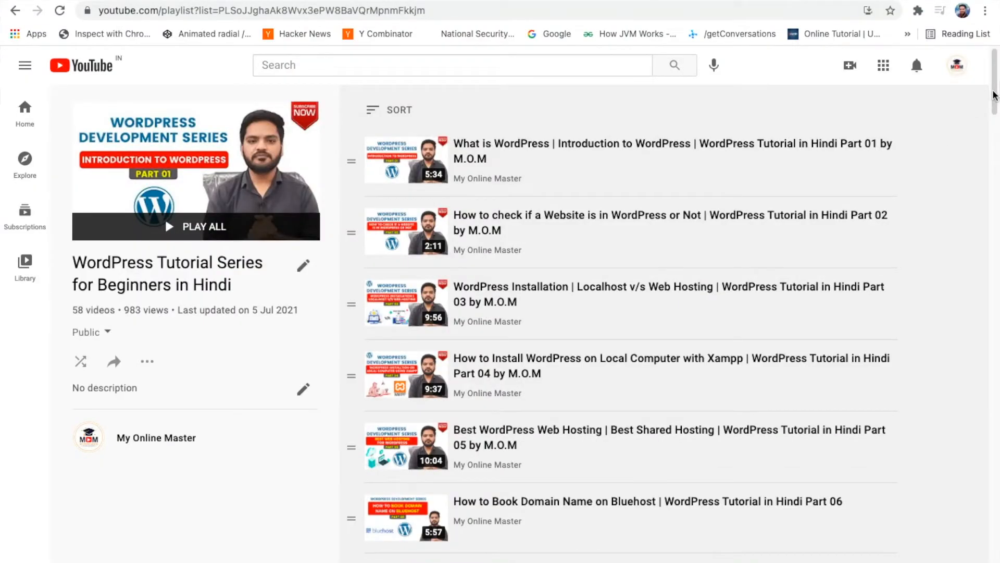
{"action": "left_click_drag", "start_coordinate": [994, 96], "coordinate": [996, 335]}
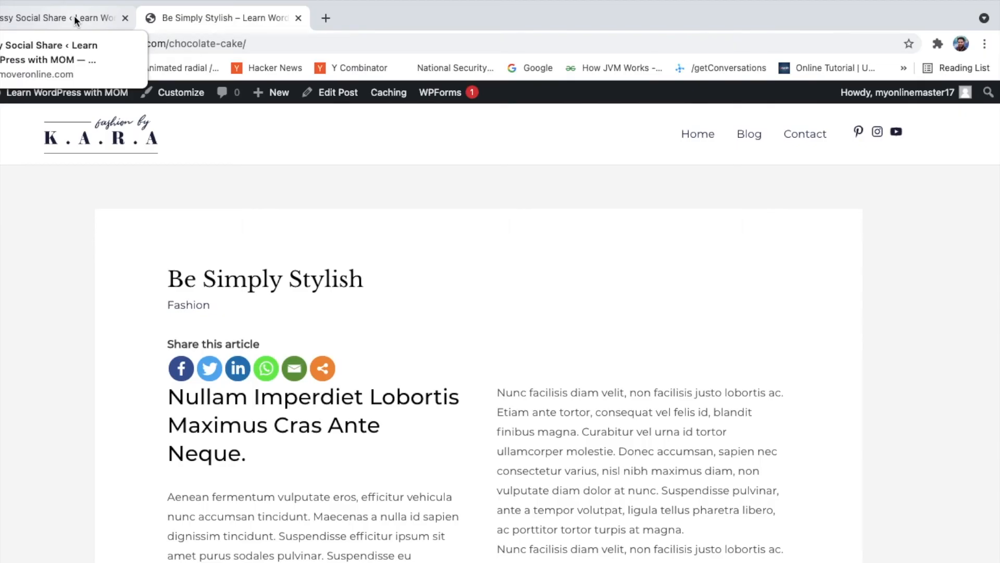